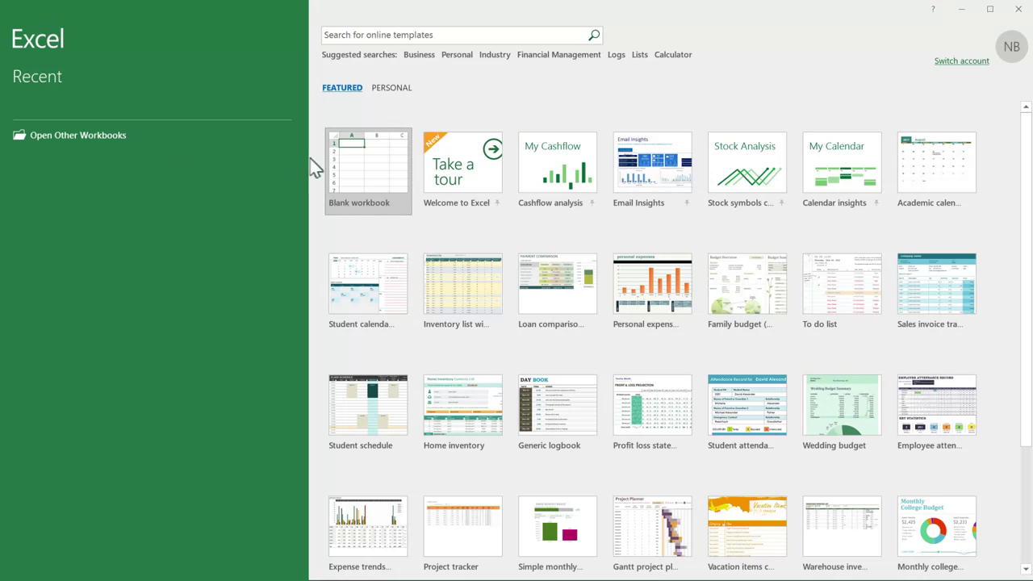
Create a blank workbook and look through the available Insert, Data and Home commands
click(392, 161)
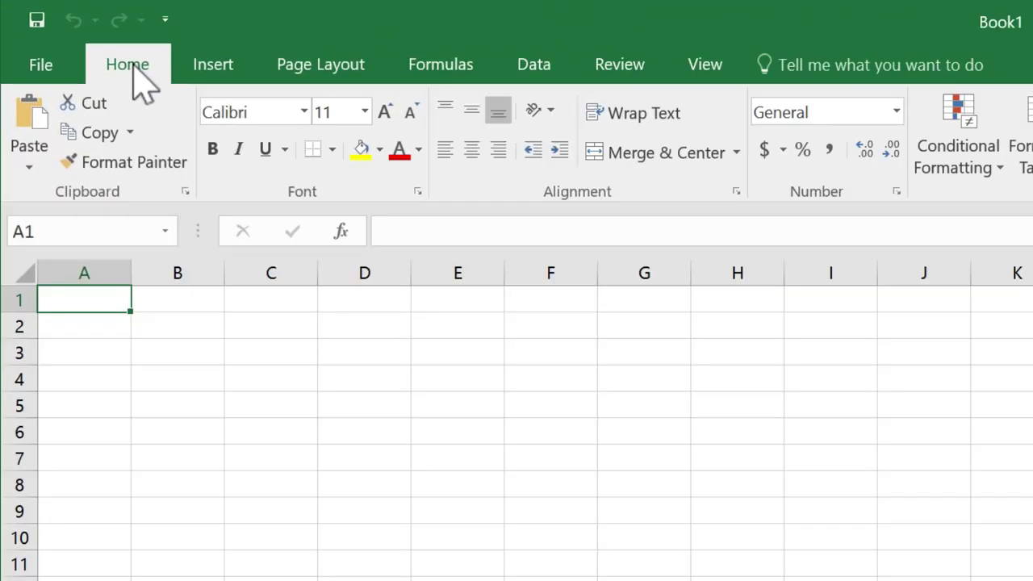
click(214, 66)
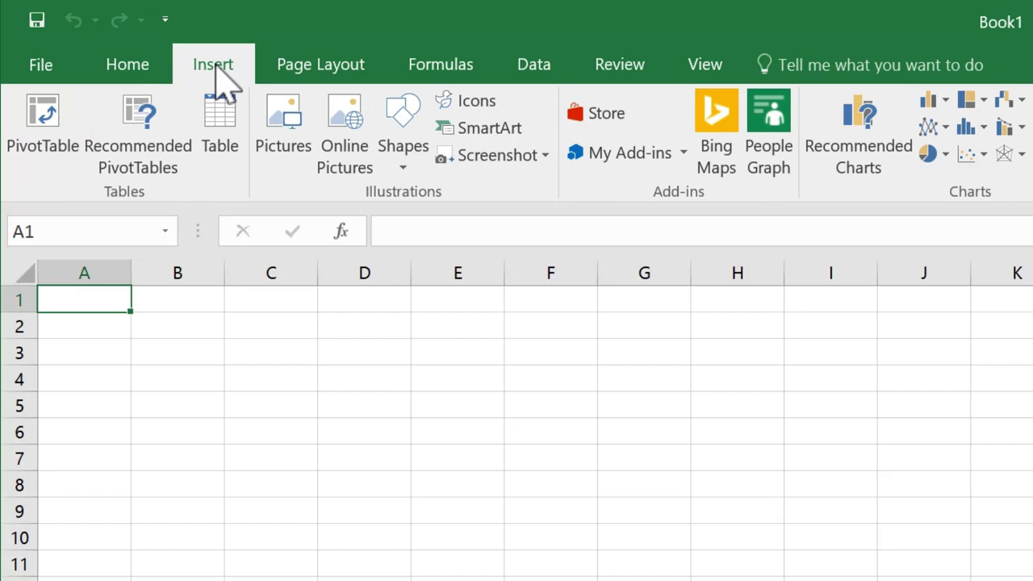
click(529, 68)
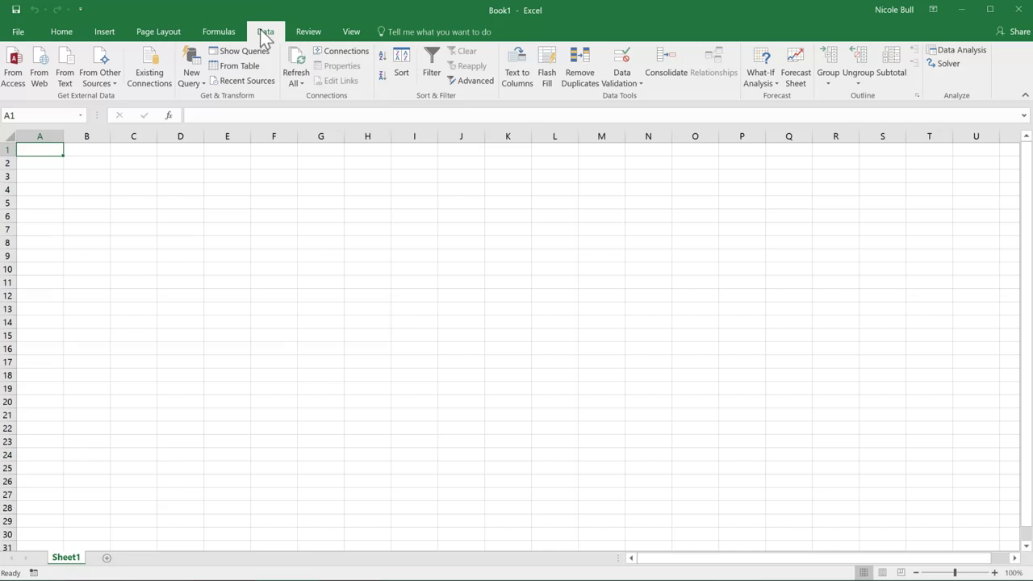
click(69, 33)
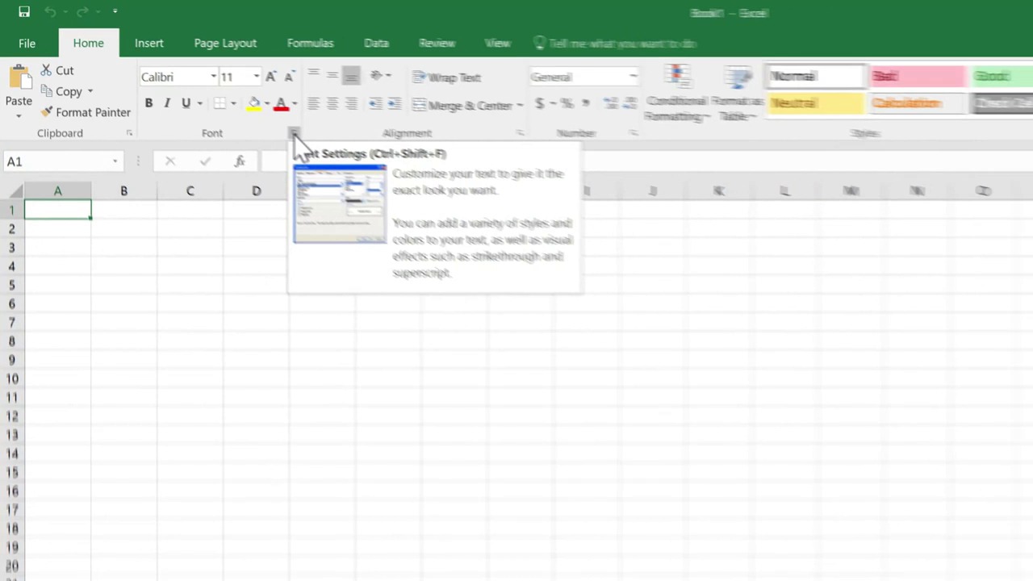
View the detailed font settings for cell A1 and the file management options, leaving both without changes
click(265, 119)
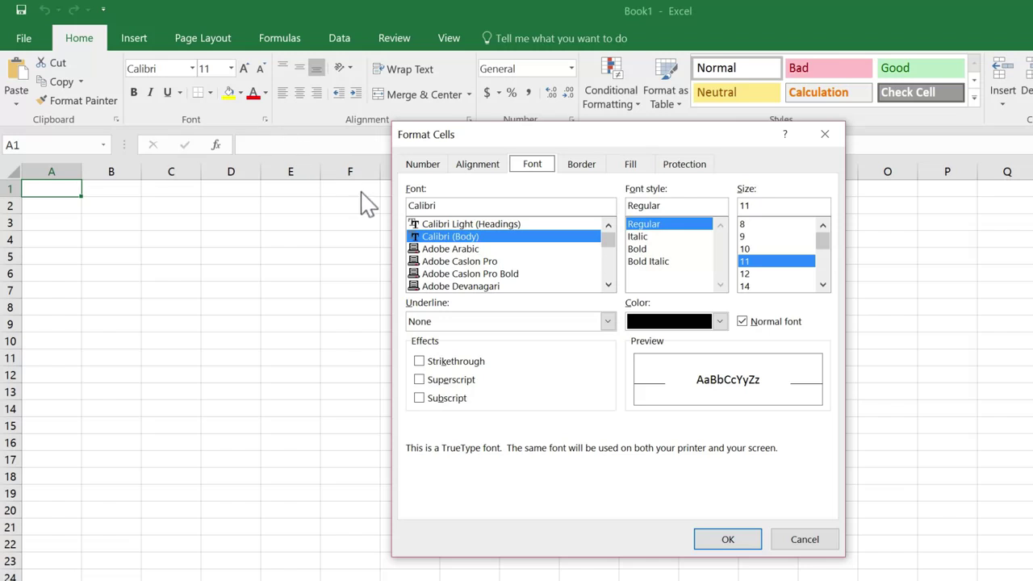
click(802, 537)
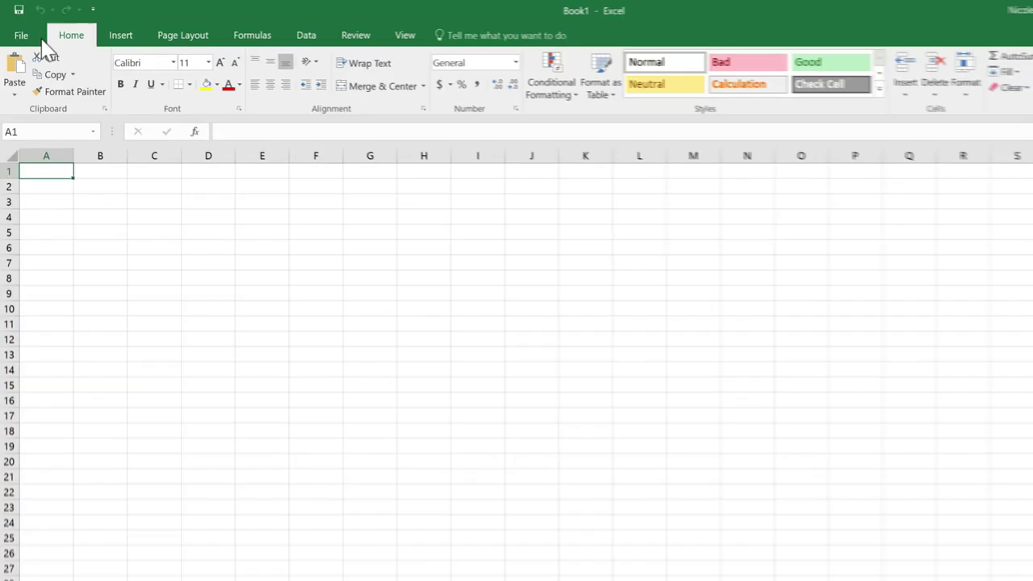
click(18, 32)
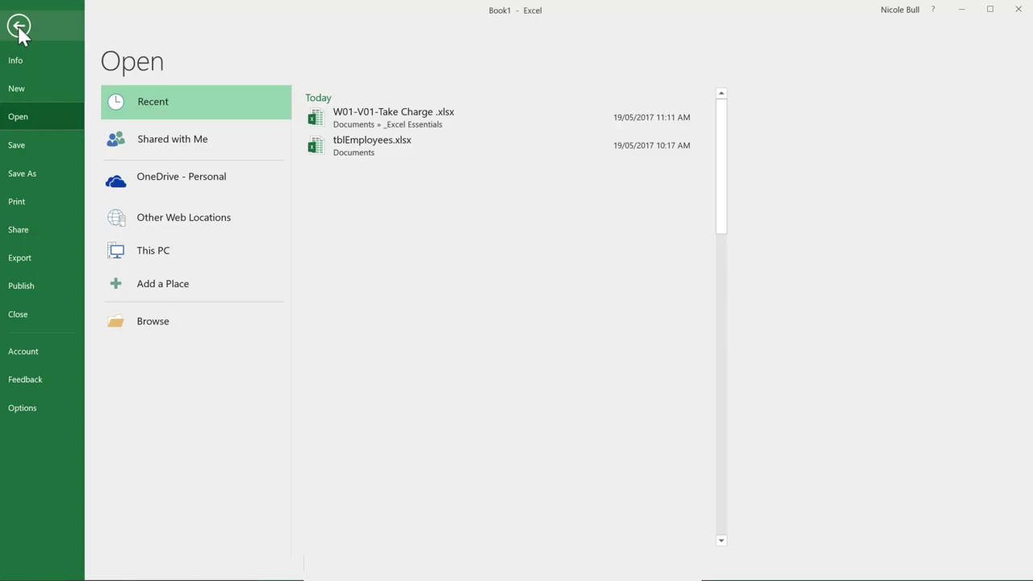
click(18, 25)
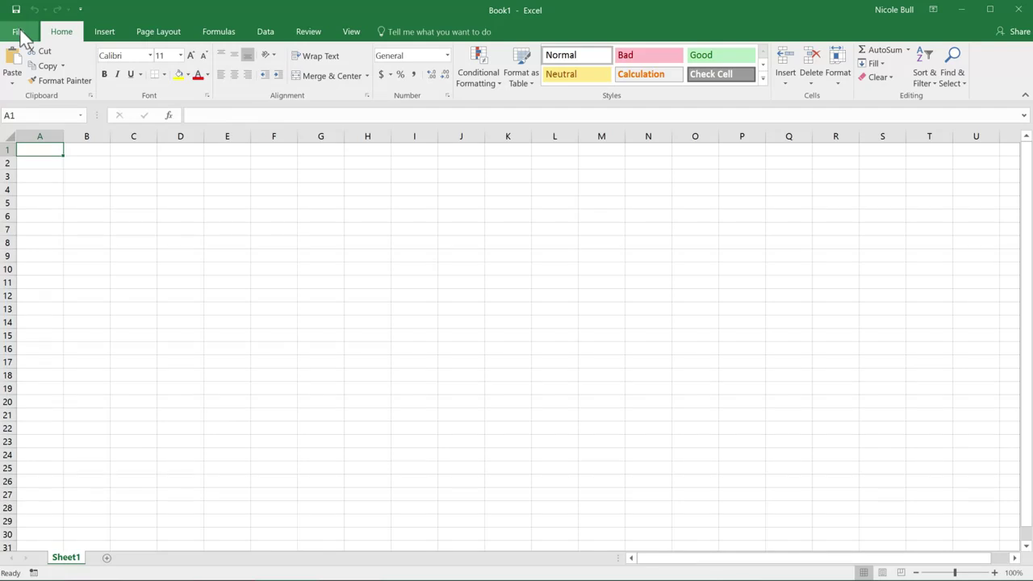
Open the workbook W01-V01-Take Charge .xlsx from the _Excel Essentials folder in Documents
click(20, 32)
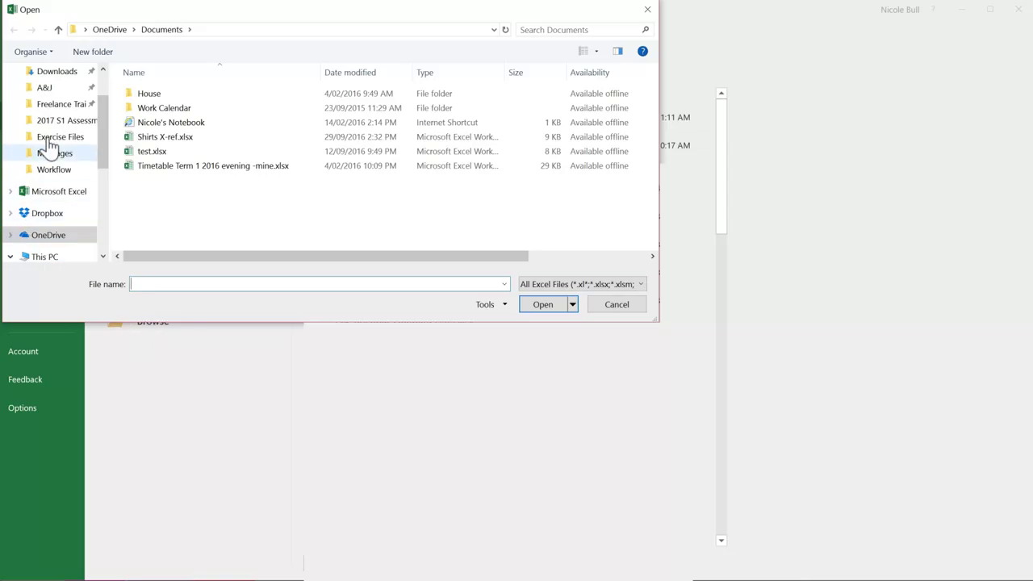
click(100, 69)
click(58, 74)
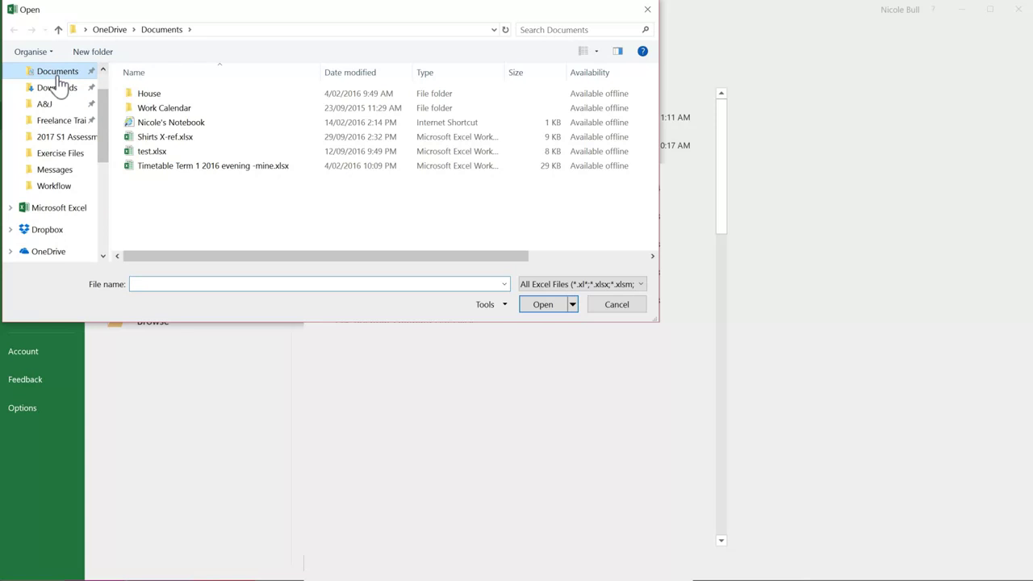
double_click(157, 94)
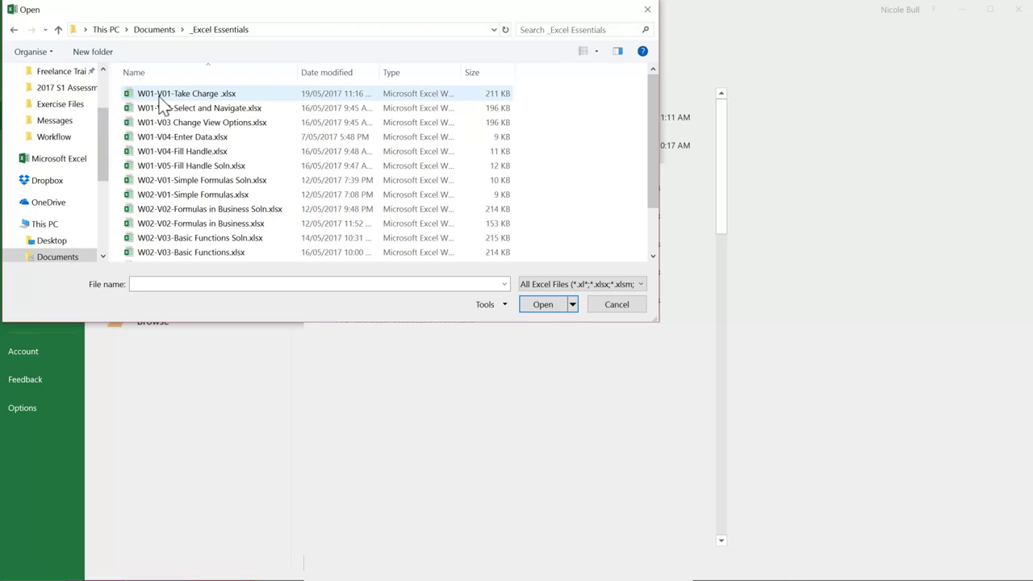
double_click(210, 96)
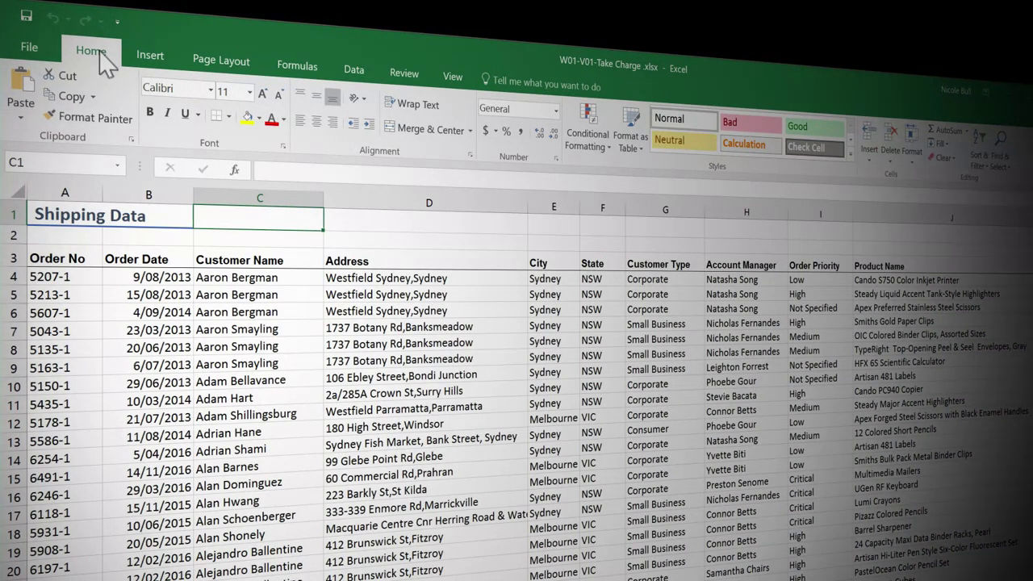
Collapse the ribbon to enlarge the worksheet area and expand it again
double_click(98, 52)
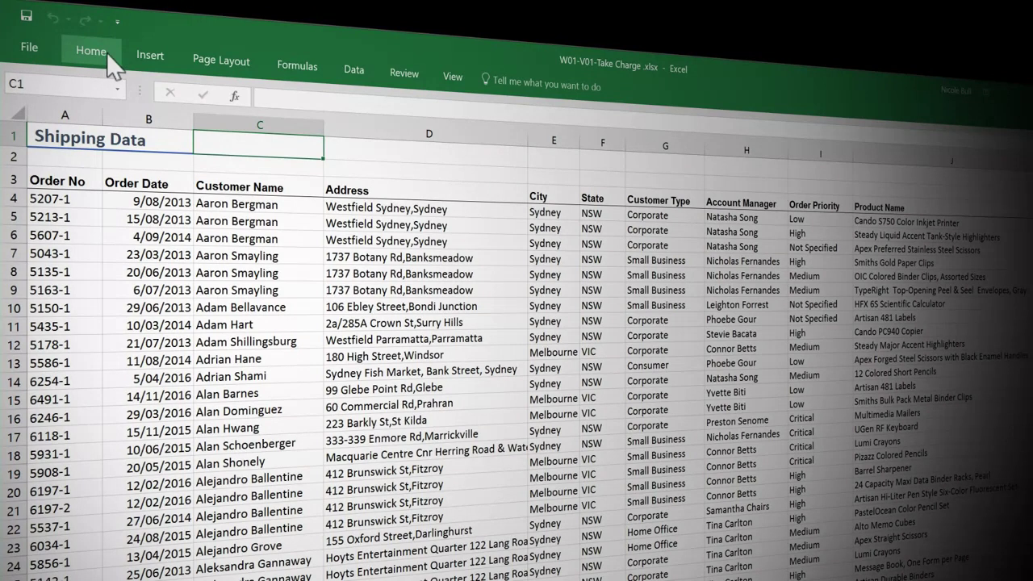
click(94, 59)
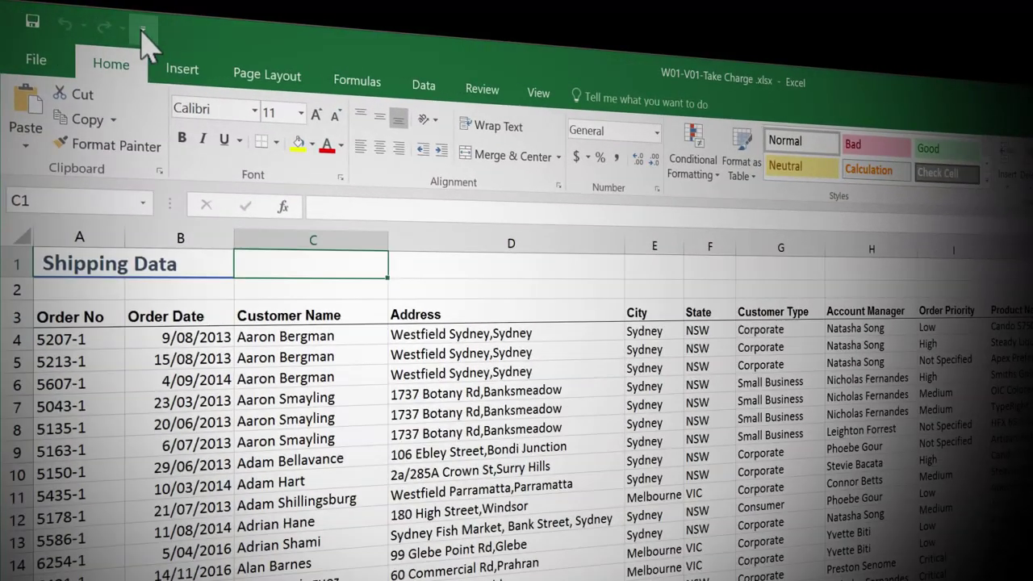
Add Sort Ascending to the Quick Access Toolbar and use it to sort the shipping data by City
click(143, 32)
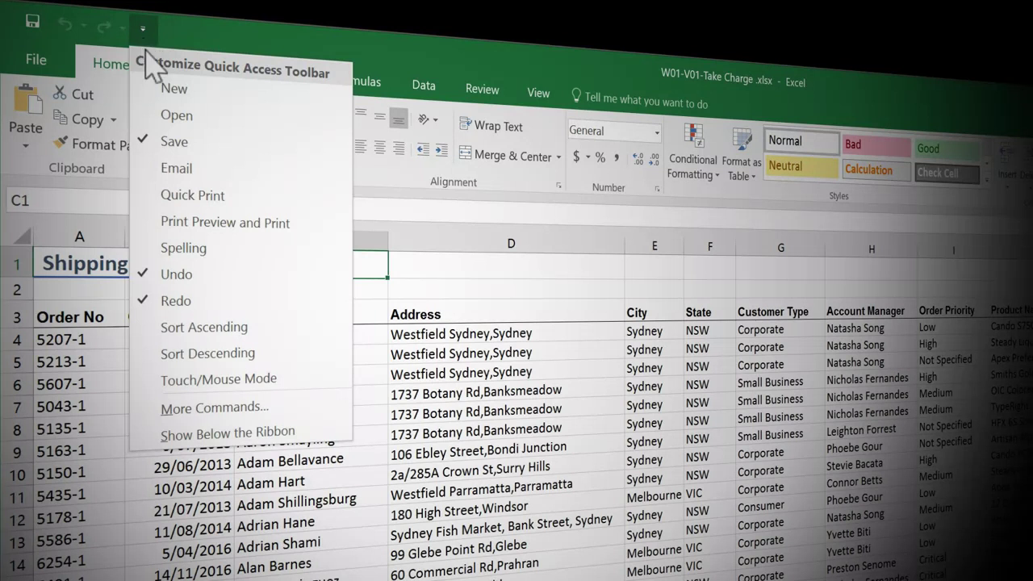
click(203, 327)
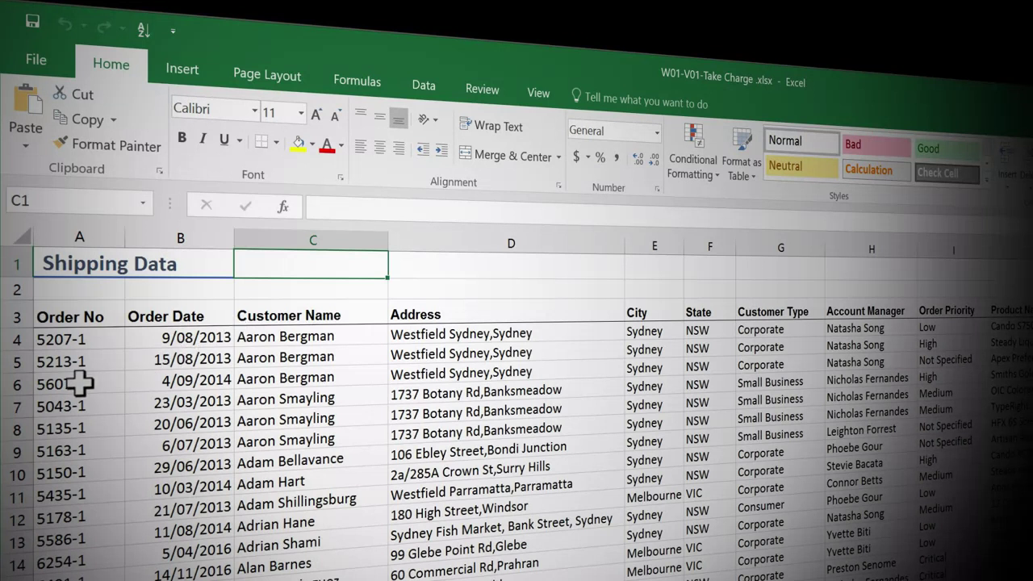
click(659, 348)
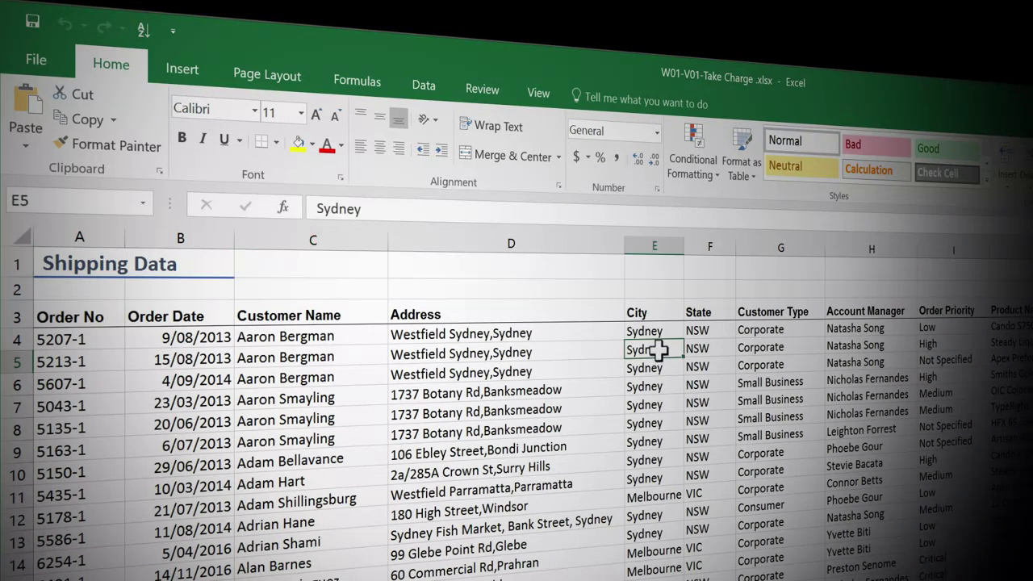
click(143, 31)
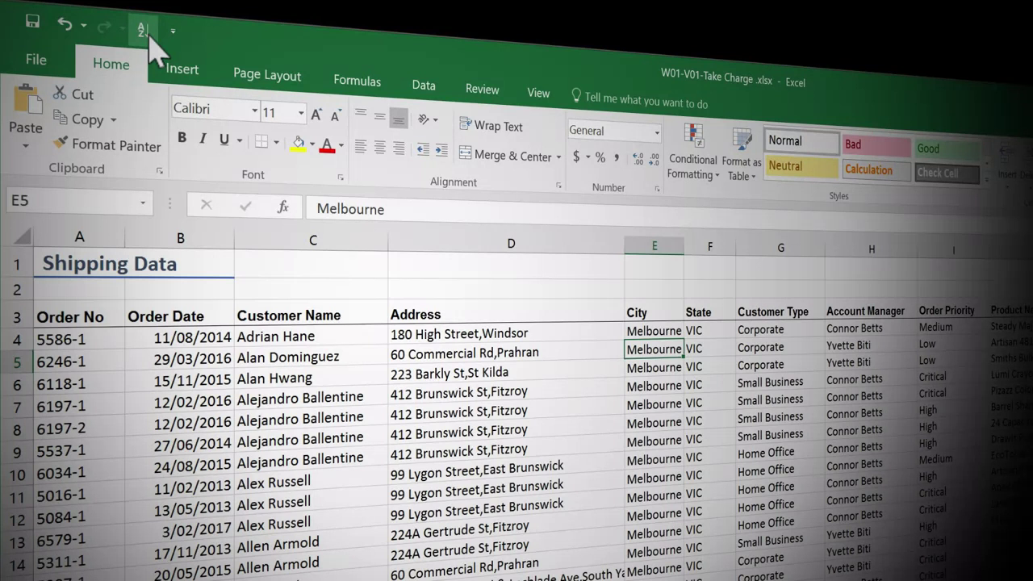
Add the Spelling command to the Quick Access Toolbar
click(484, 93)
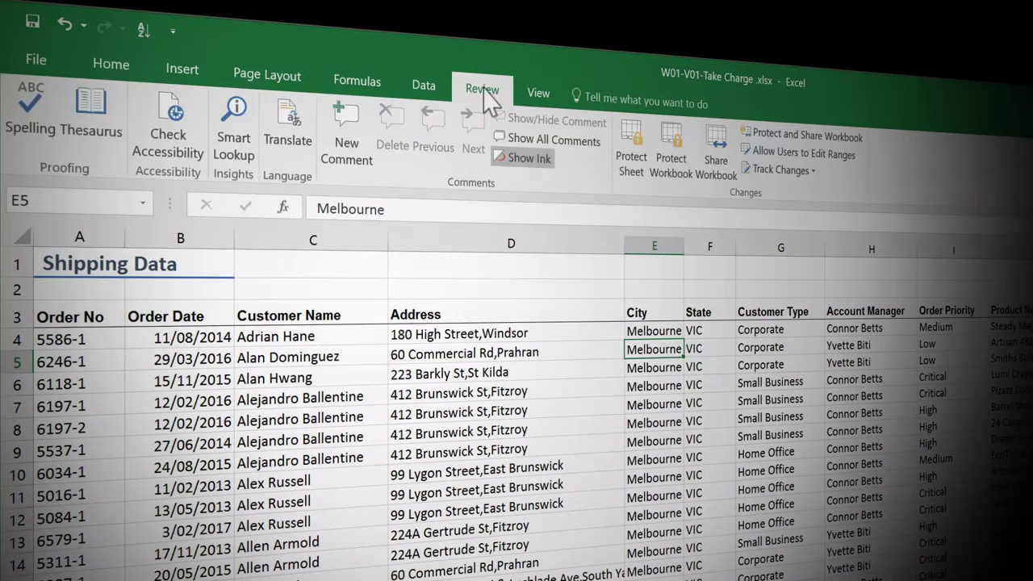
right_click(37, 121)
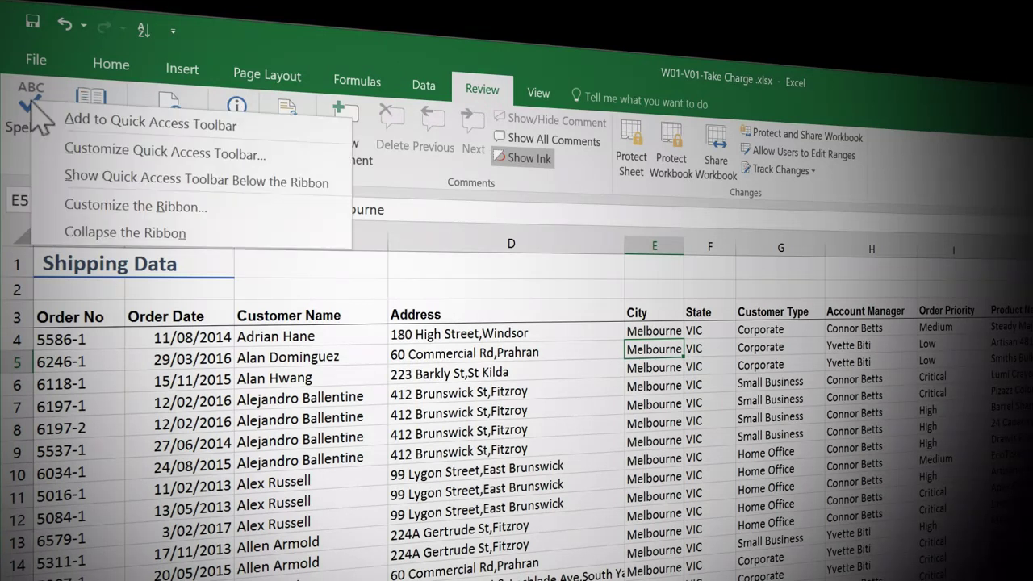
click(184, 125)
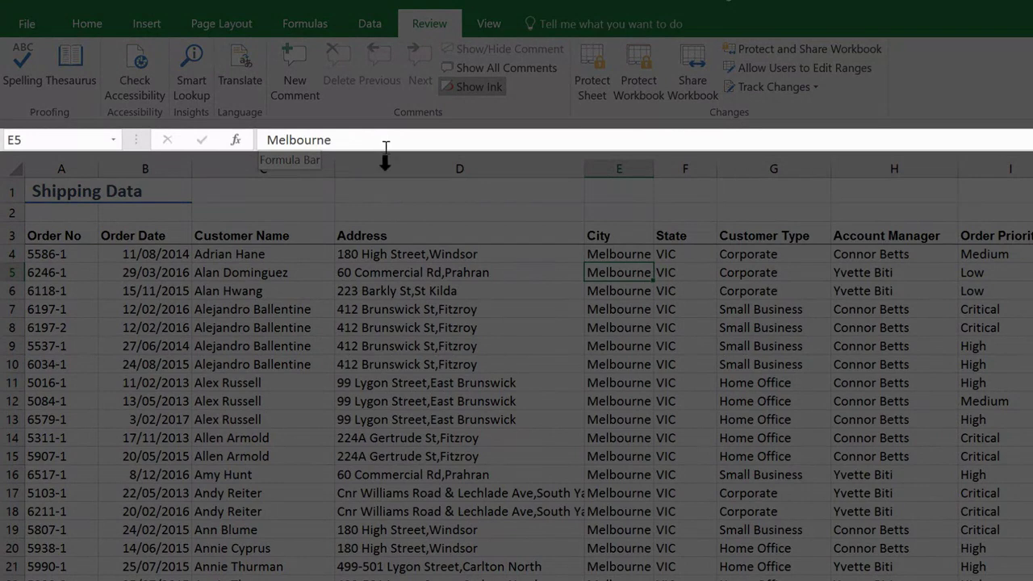
Select cells D5, D2 and C1 in turn to examine their cell references and contents
click(391, 271)
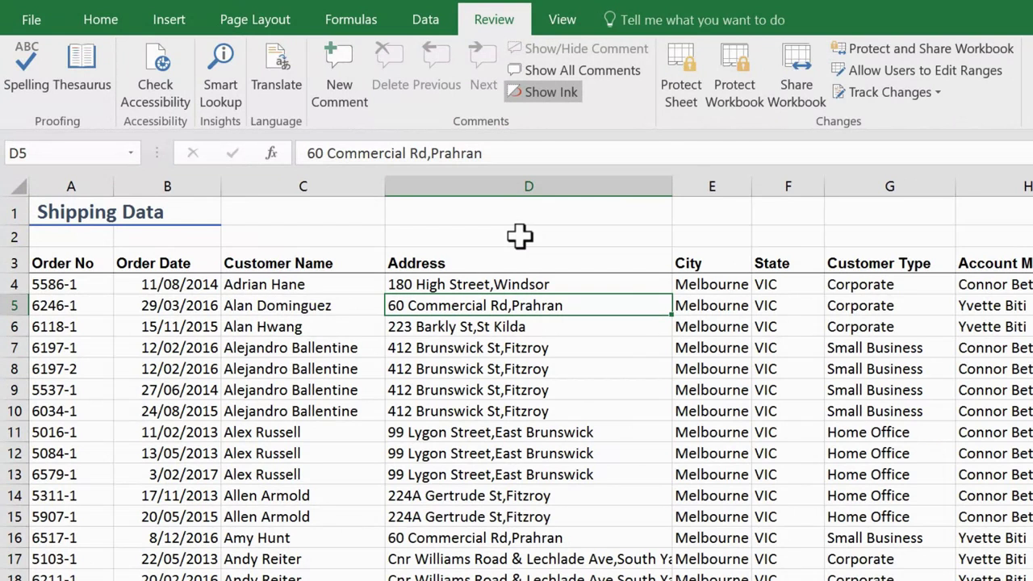
click(519, 235)
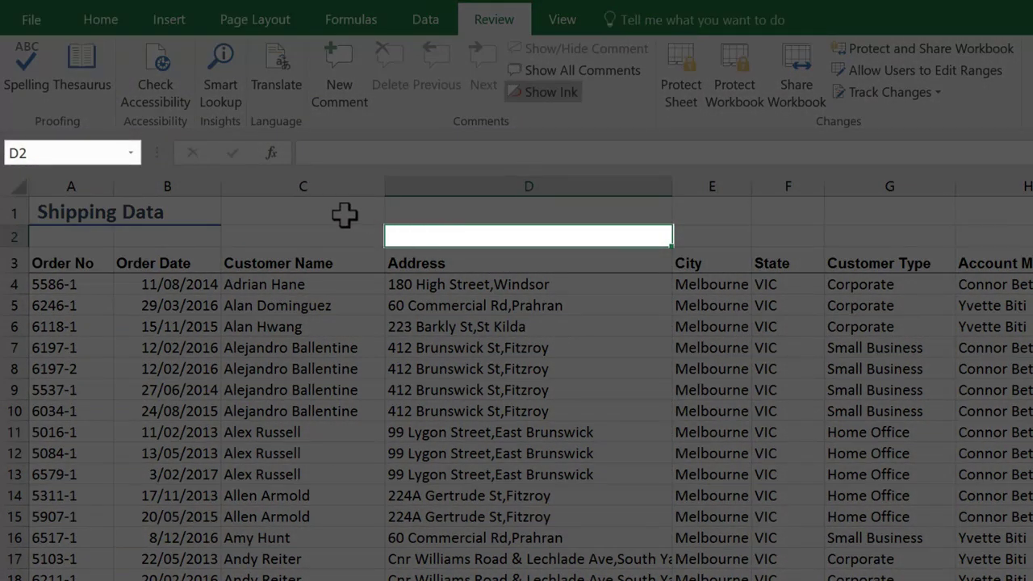
click(345, 213)
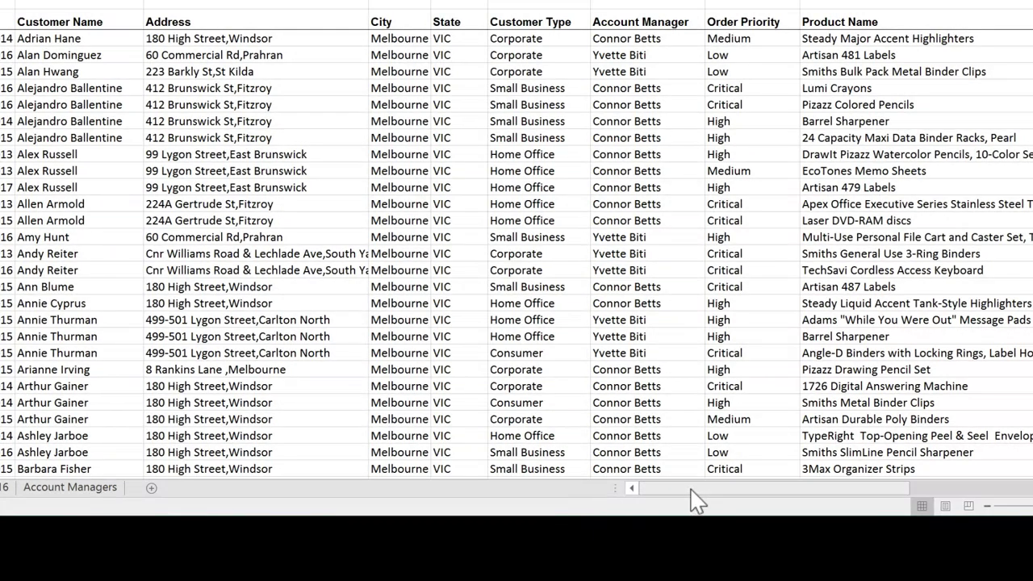
Select the Cost Price values in O4:O15 to check their average, count and sum
drag(699, 490, 780, 566)
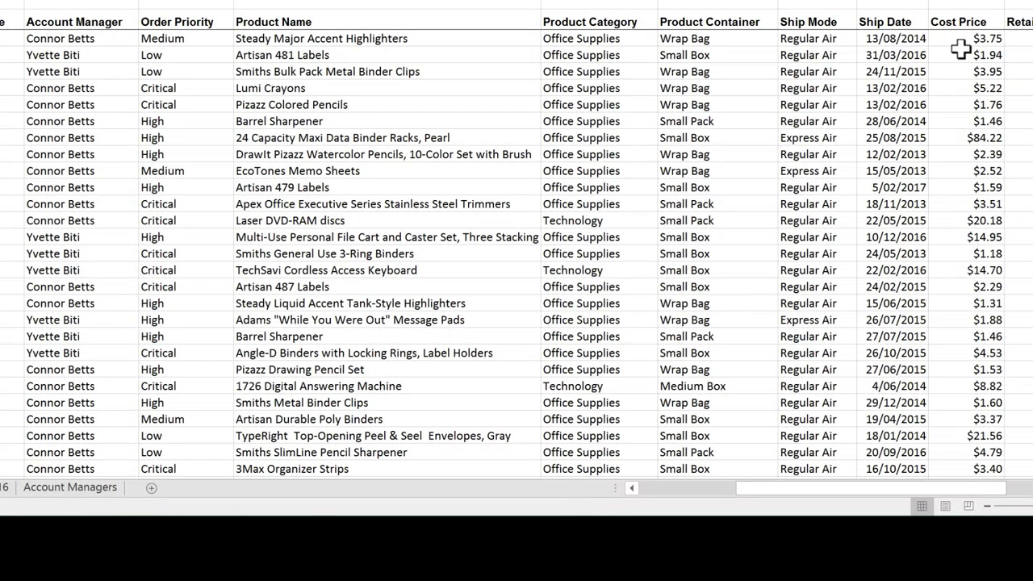
drag(958, 42, 958, 218)
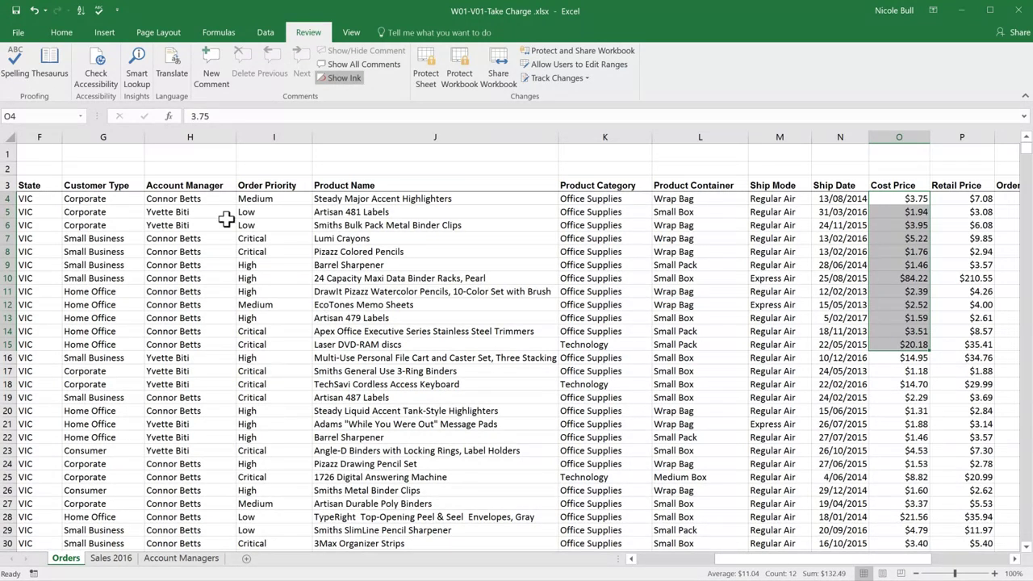
Close the Take Charge workbook without saving the changes
click(22, 36)
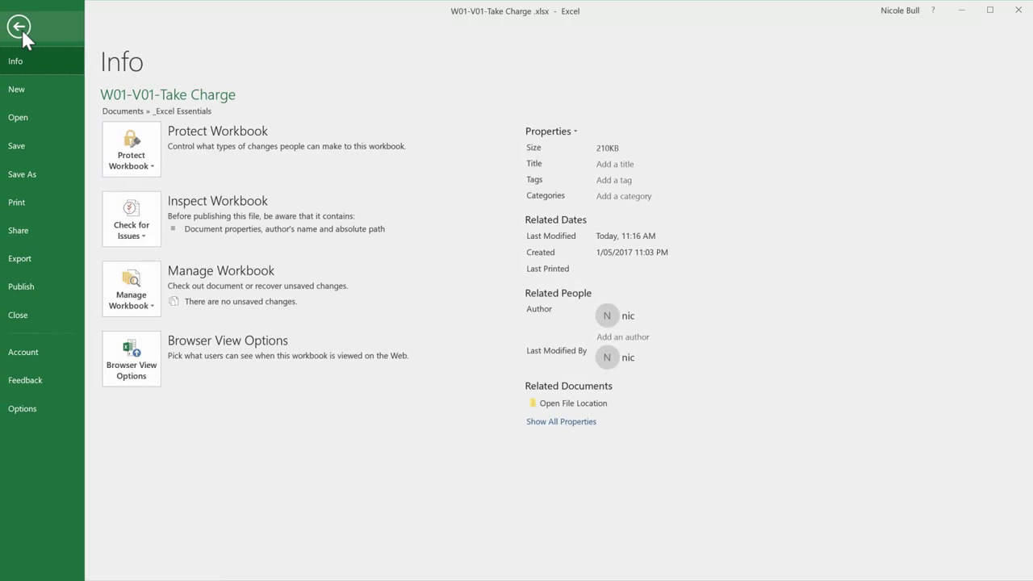
click(22, 313)
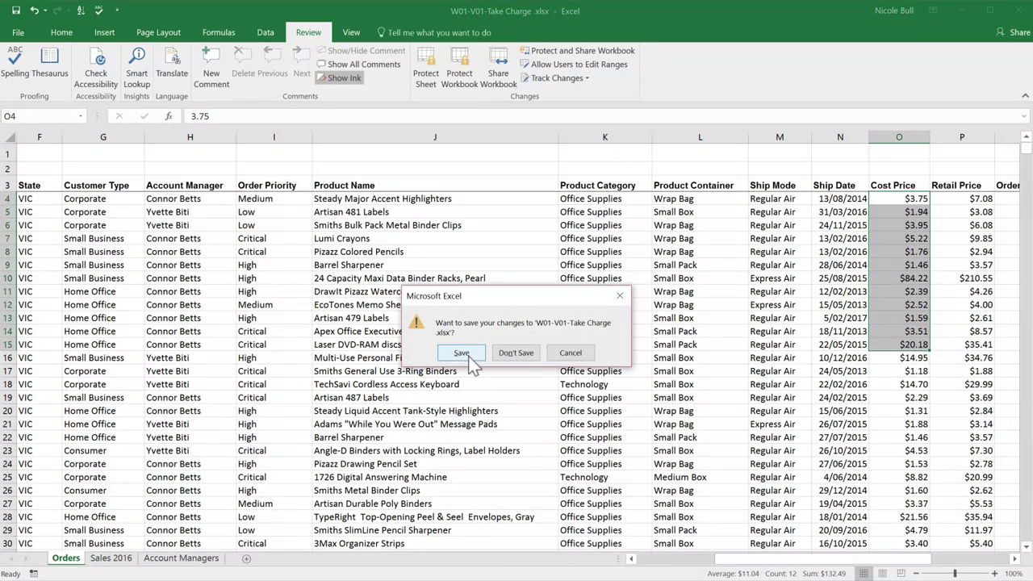
click(516, 353)
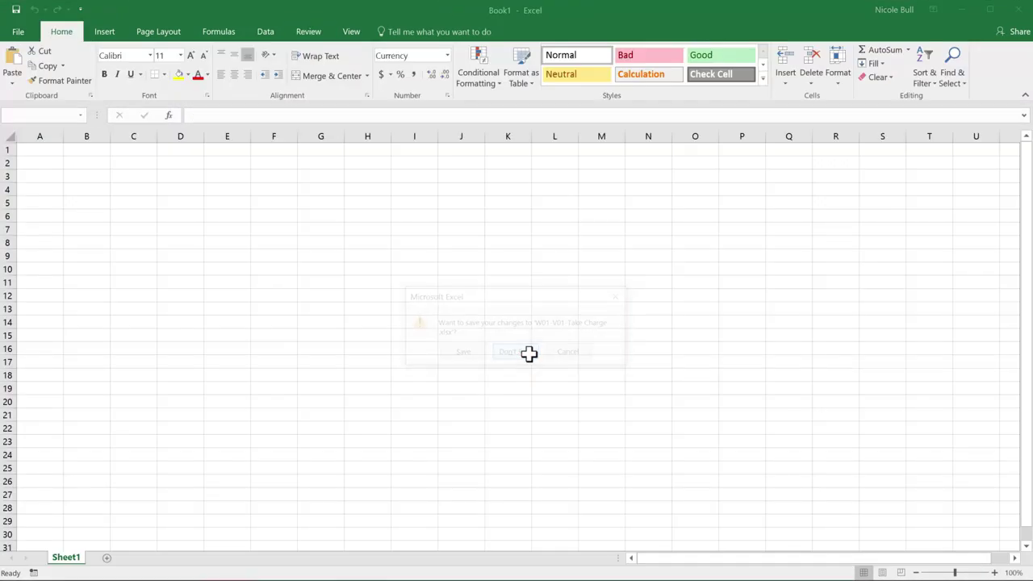